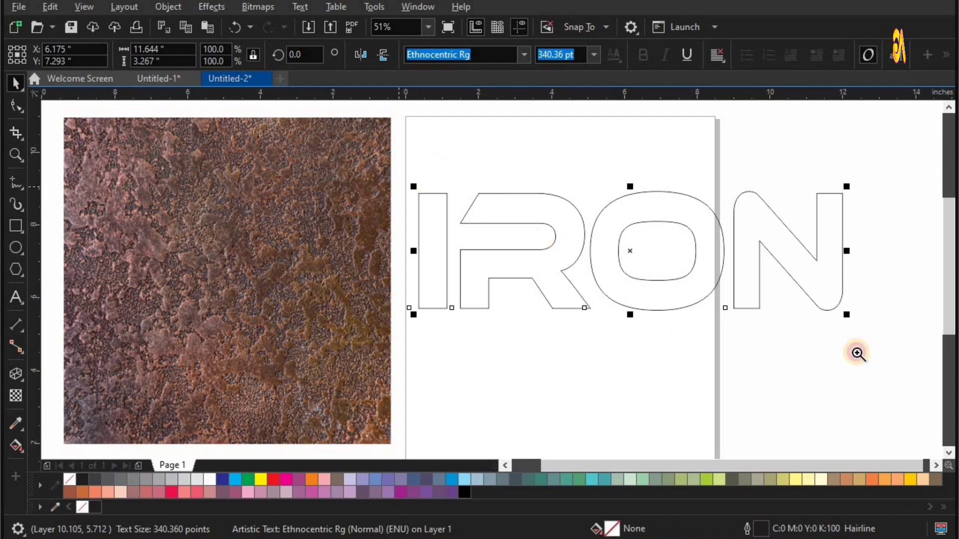
- Add a one-step inside contour with a 0.173-inch offset to the IRON text and break the contour apart
drag(391, 165, 867, 353)
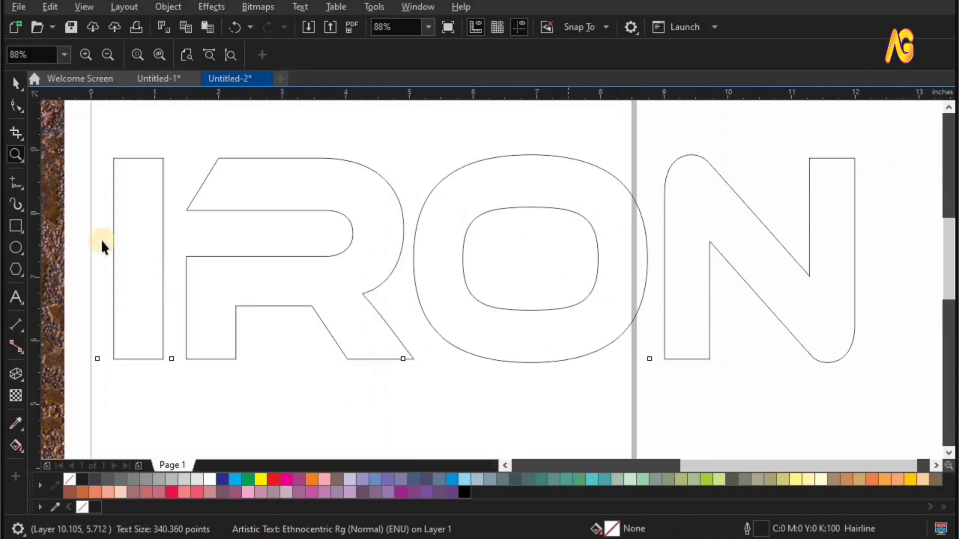
key(space)
click(24, 383)
click(65, 391)
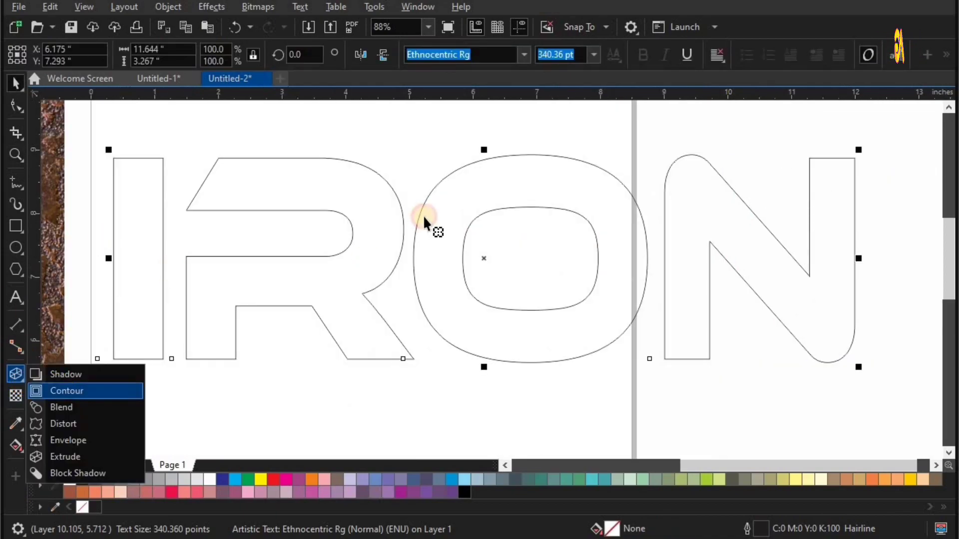
drag(482, 188, 495, 164)
right_click(500, 166)
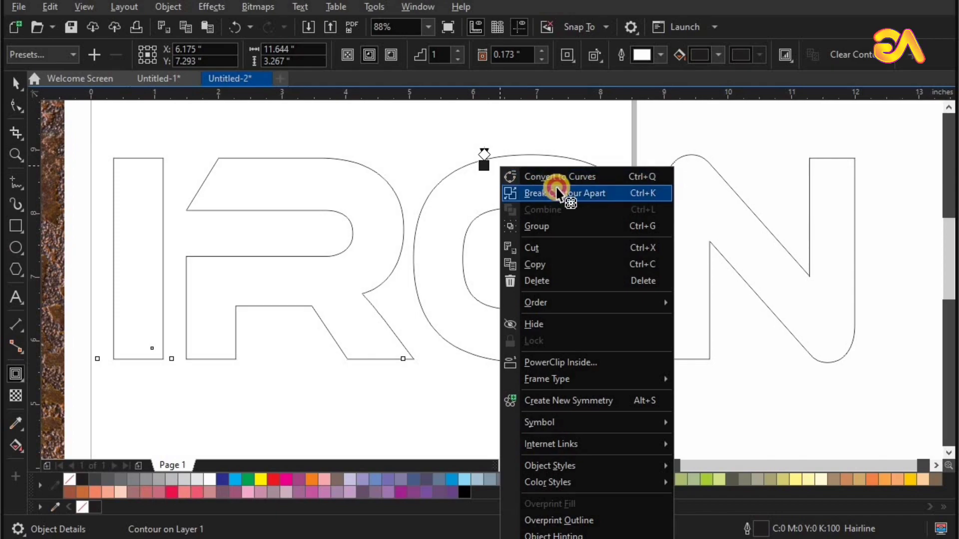
click(556, 190)
- Give the inner contour curve a black outline and place a copy of it about 4.2 inches below the original
click(531, 179)
click(508, 209)
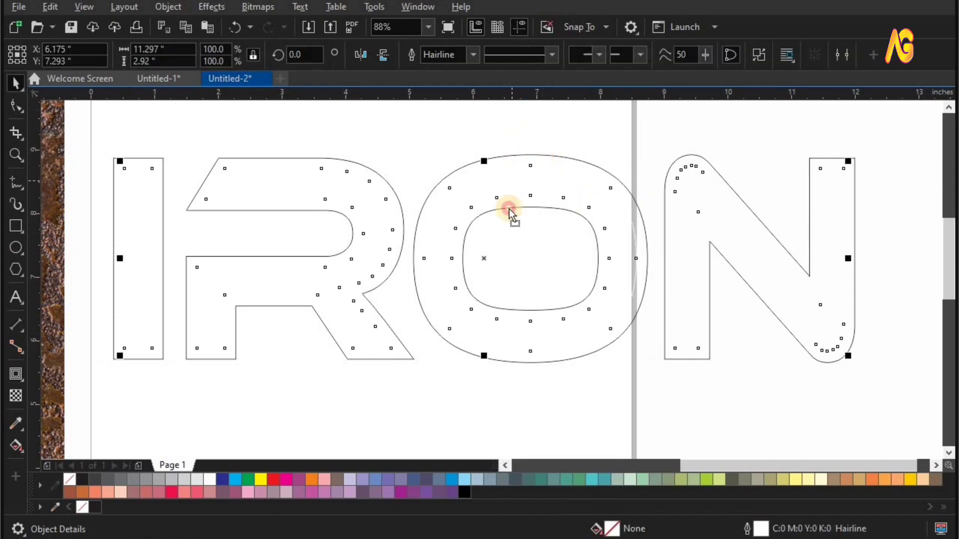
drag(509, 209, 508, 206)
key(ctrl+z)
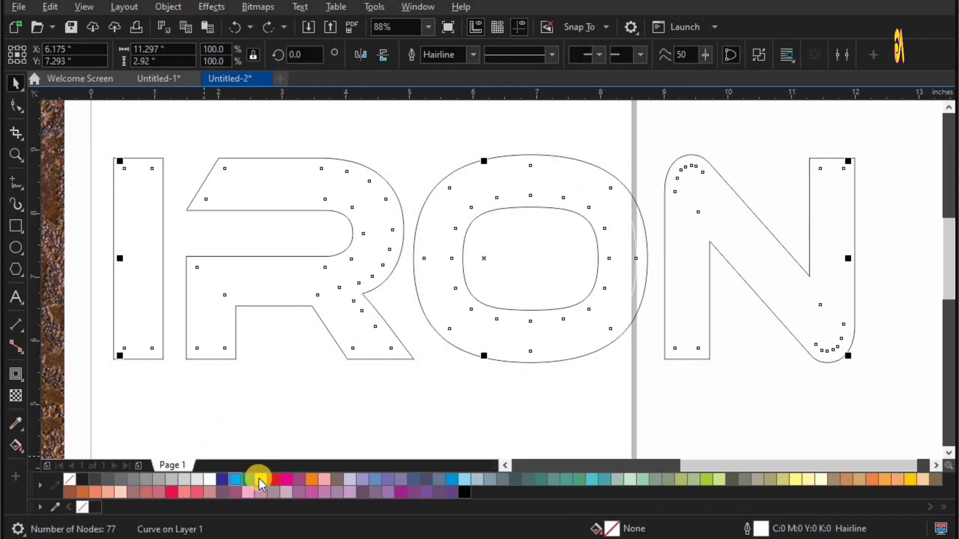
right_click(82, 480)
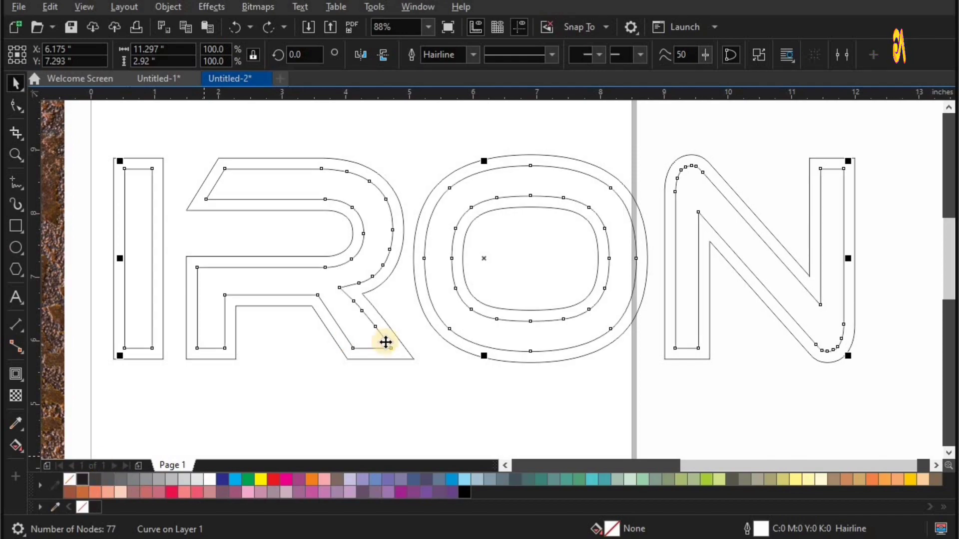
scroll(527, 193, down, 2)
drag(524, 200, 519, 342)
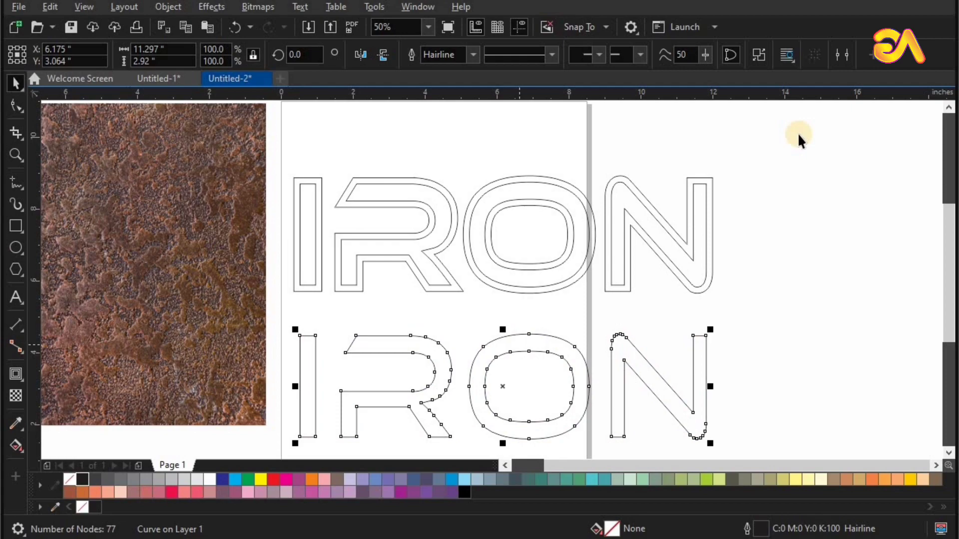
- Combine the upper IRON text with its inner contour into one white-filled curve and move it about 2 inches right
scroll(631, 235, up, 1)
drag(136, 349, 113, 352)
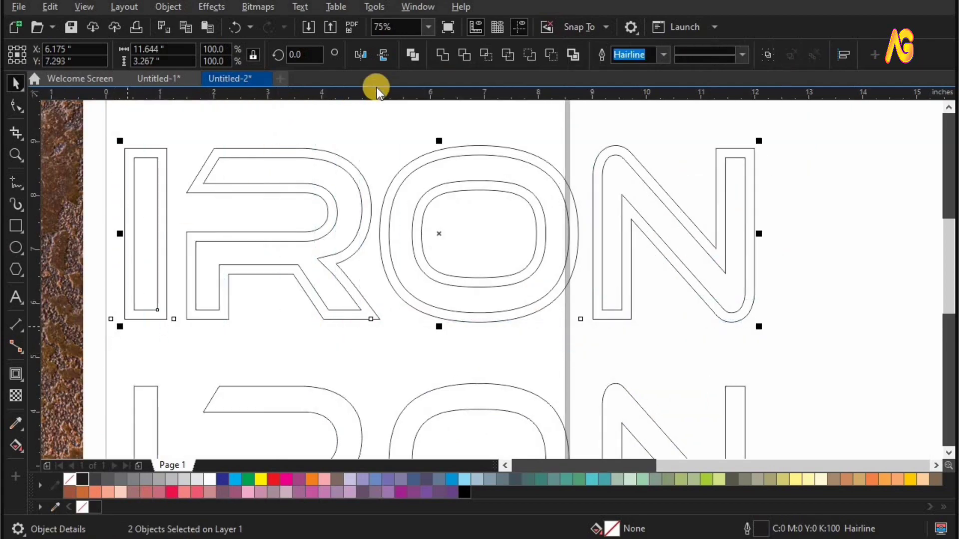
click(413, 55)
click(208, 478)
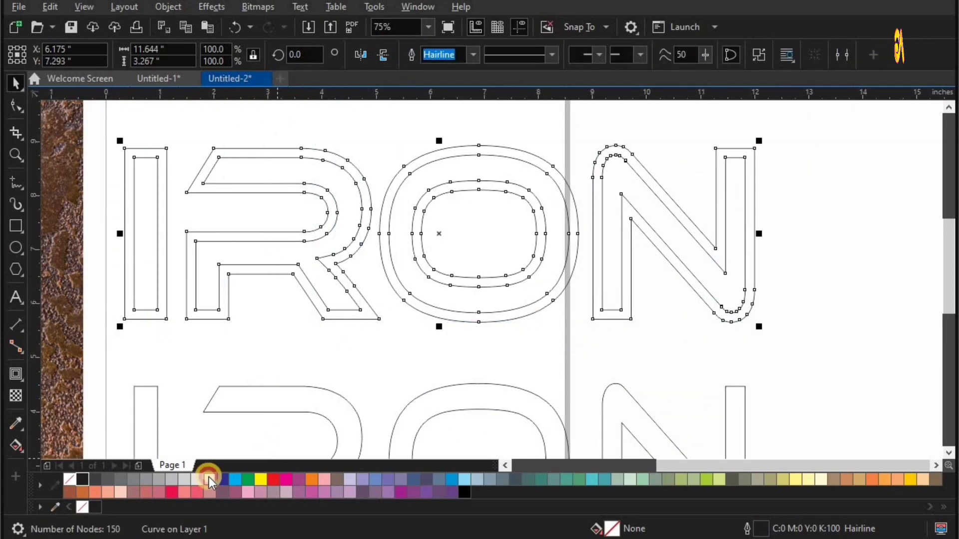
drag(669, 223, 781, 243)
- Extrude the combined IRON lettering with a parallel extrusion, shallow and offset about 0.11 inch right and 0.13 inch down
click(16, 375)
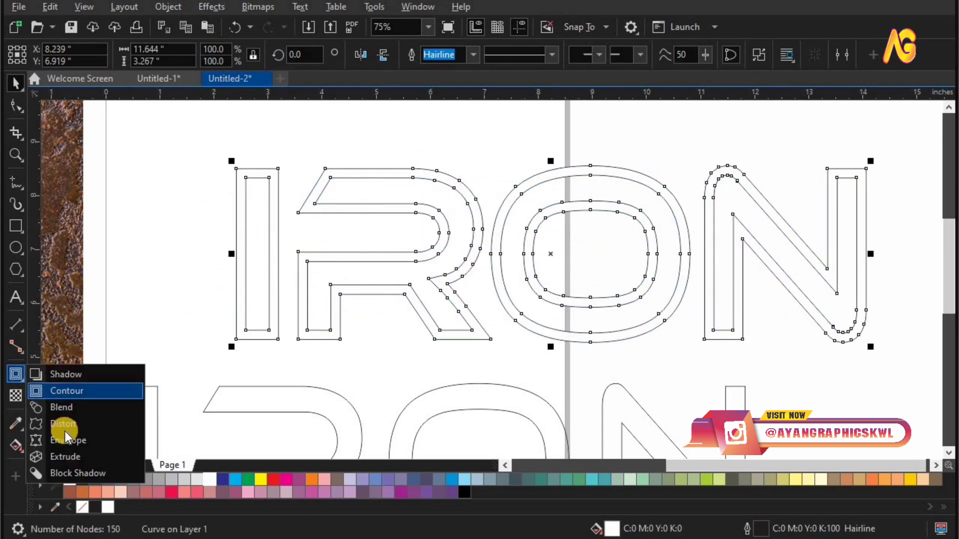
click(73, 457)
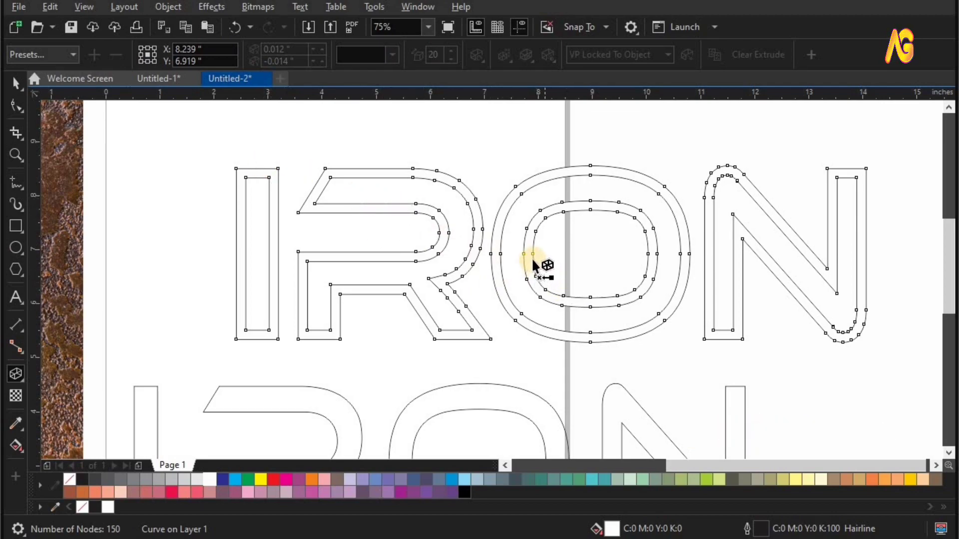
mouse_move(532, 259)
mouse_down()
mouse_move(388, 210)
mouse_move(225, 172)
mouse_up()
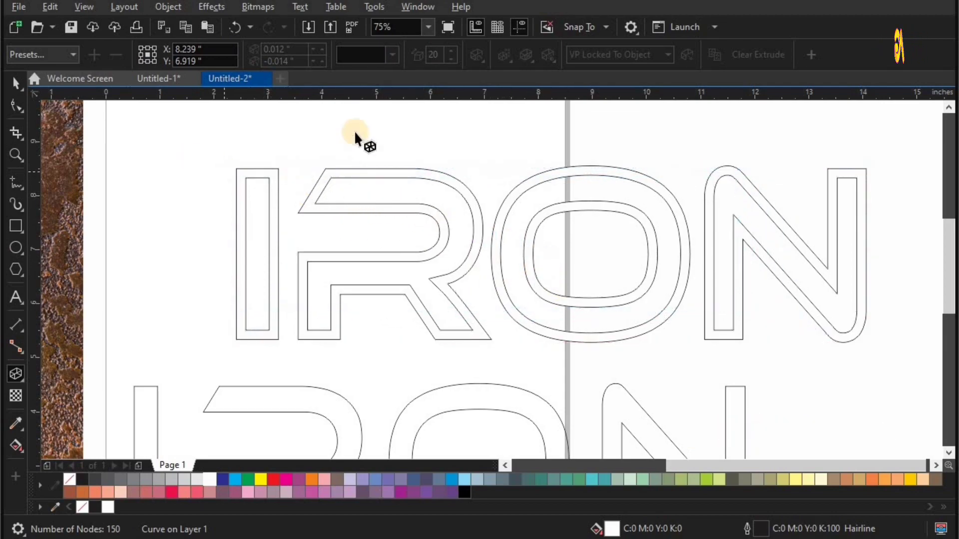
click(394, 54)
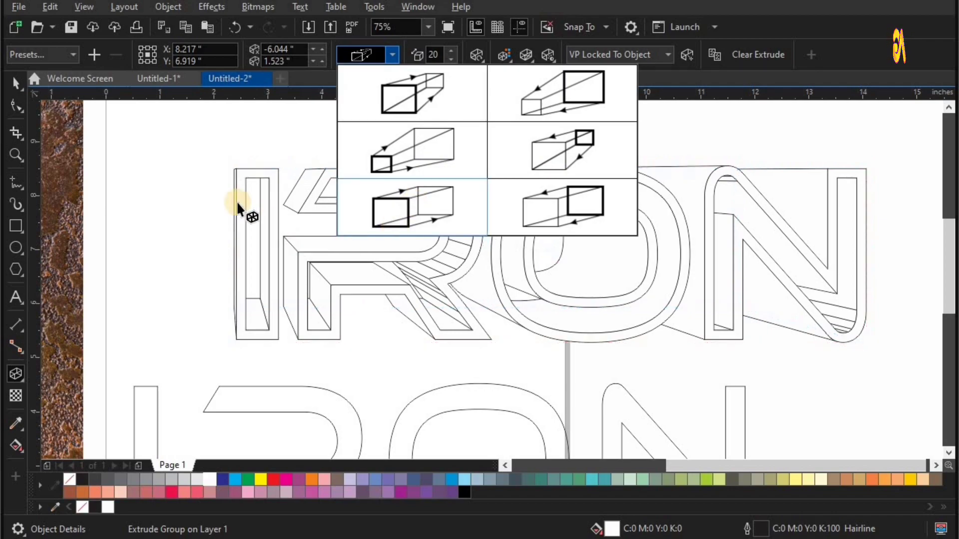
click(412, 207)
drag(224, 171, 560, 266)
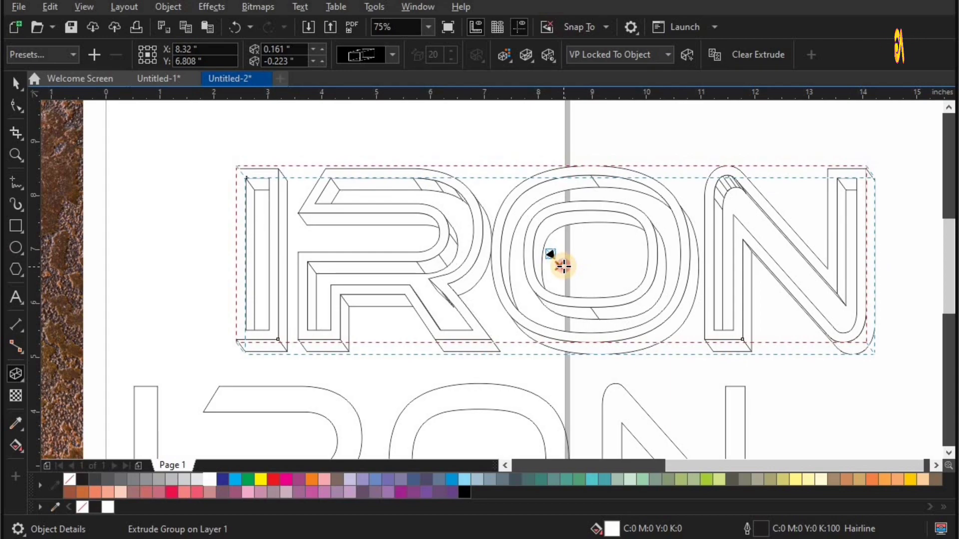
drag(563, 267, 556, 262)
key(space)
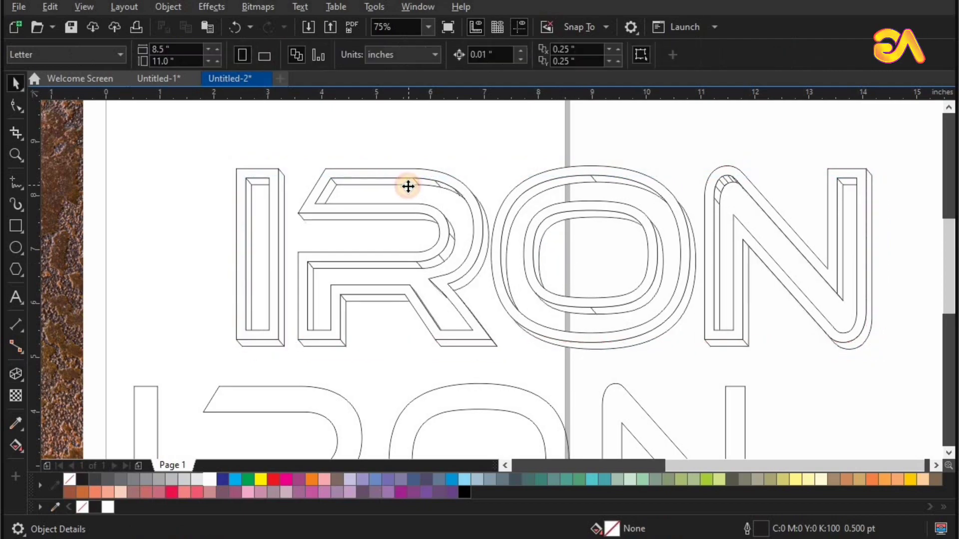
- Break the extrude group apart into lettering face and side pieces, undoing the test moves of each part
drag(202, 150, 914, 388)
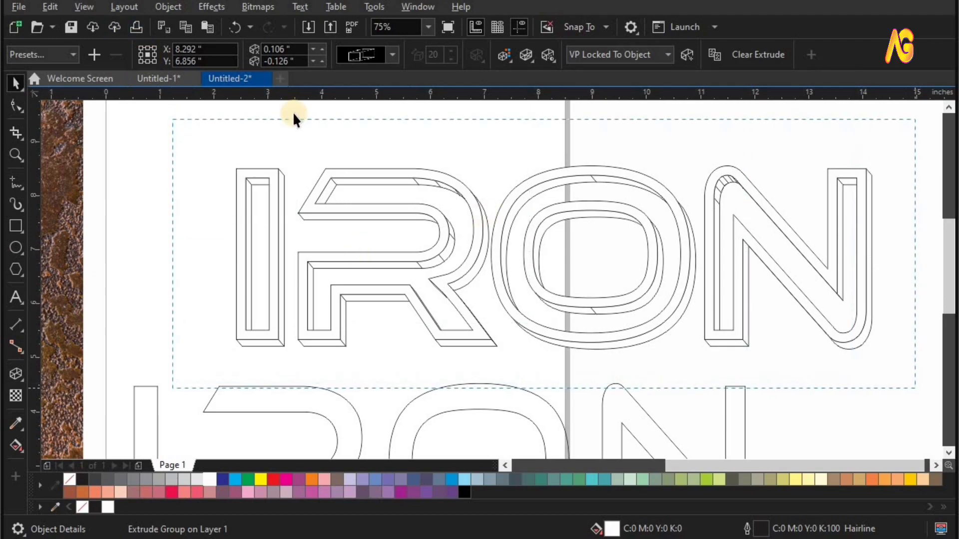
click(172, 8)
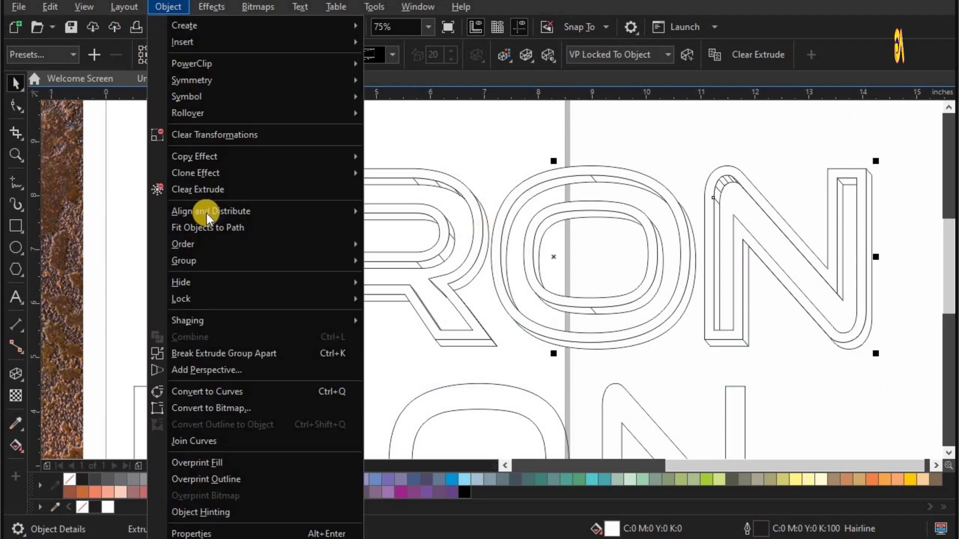
click(235, 360)
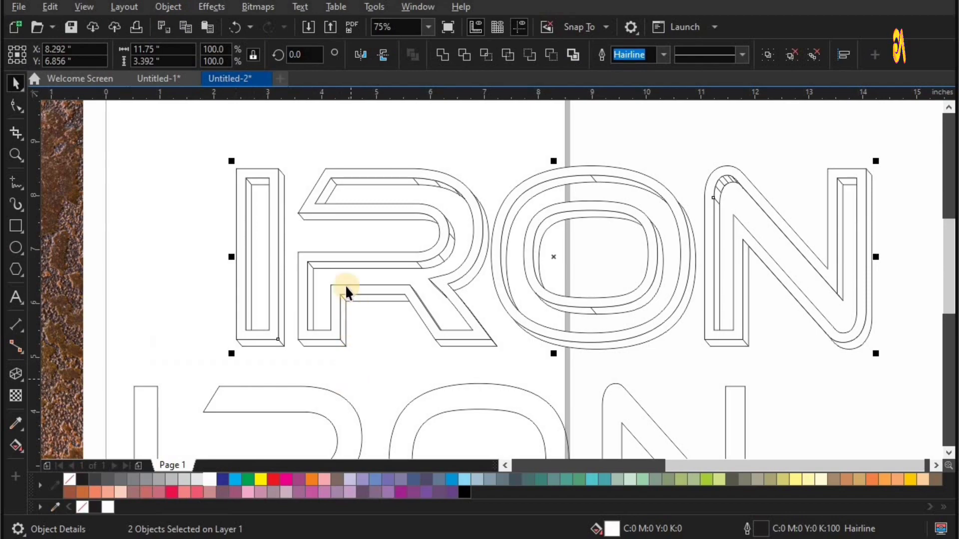
key(Escape)
drag(278, 236, 203, 193)
key(ctrl+z)
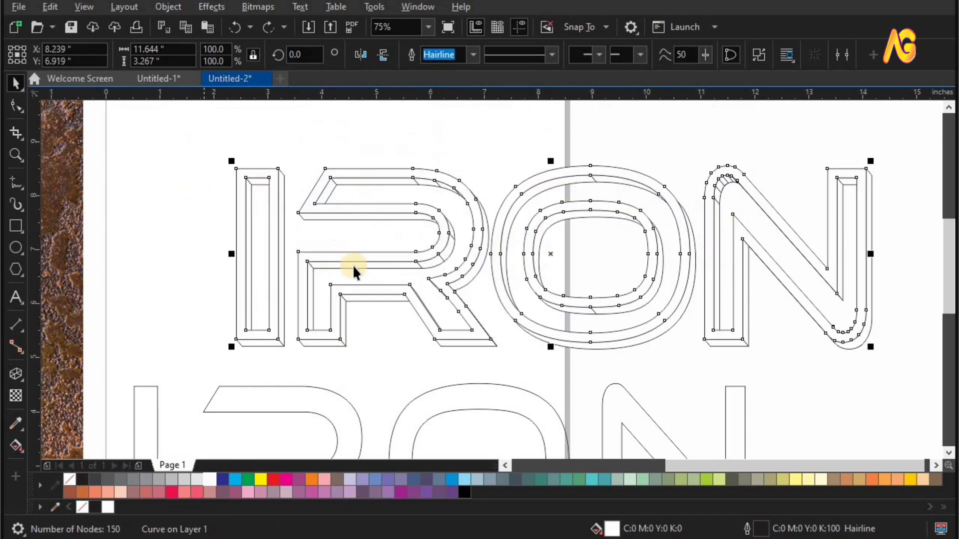
drag(327, 346, 379, 373)
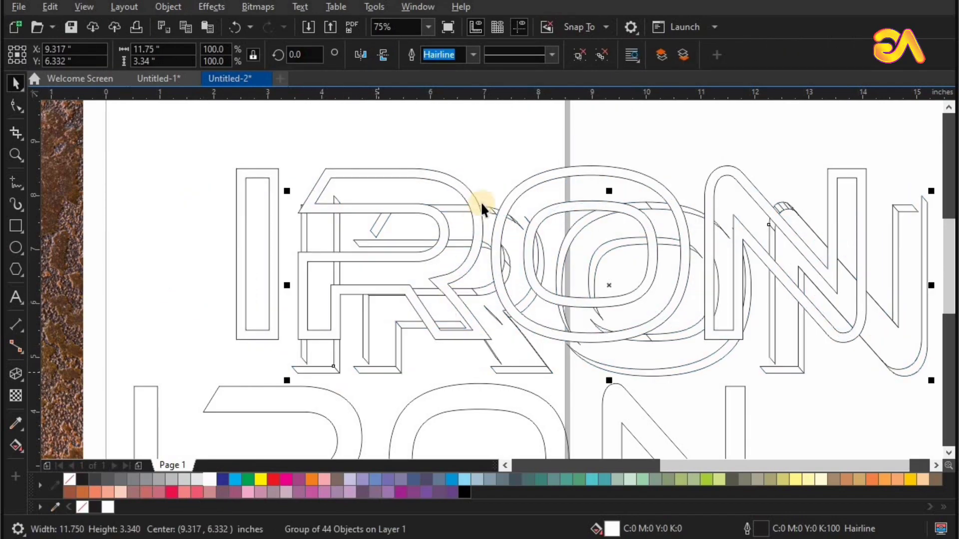
key(ctrl+z)
- Ungroup the extrusion's side pieces and weld them into a single curve, undoing the test move
click(578, 55)
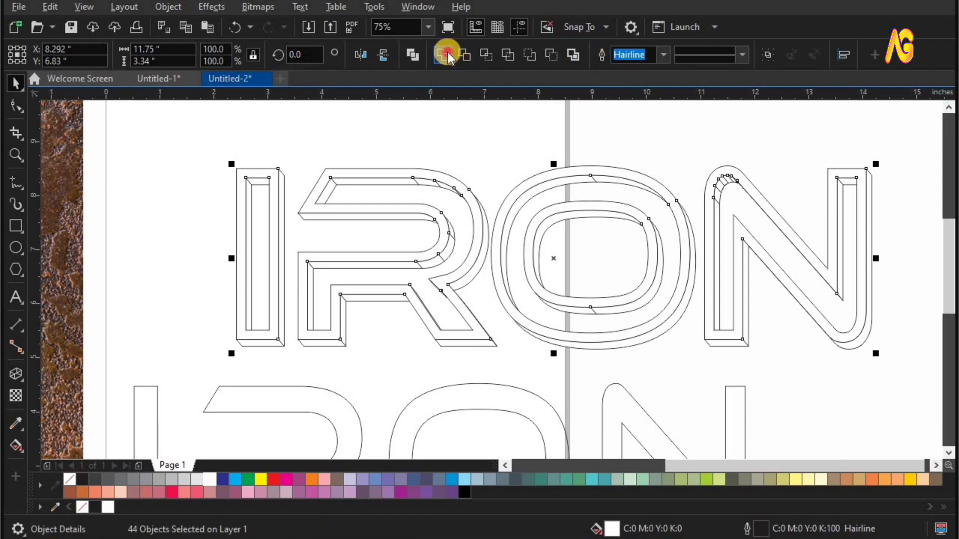
click(460, 176)
drag(437, 180, 356, 155)
key(ctrl+z)
- Fill the welded extrusion sides with black
click(433, 189)
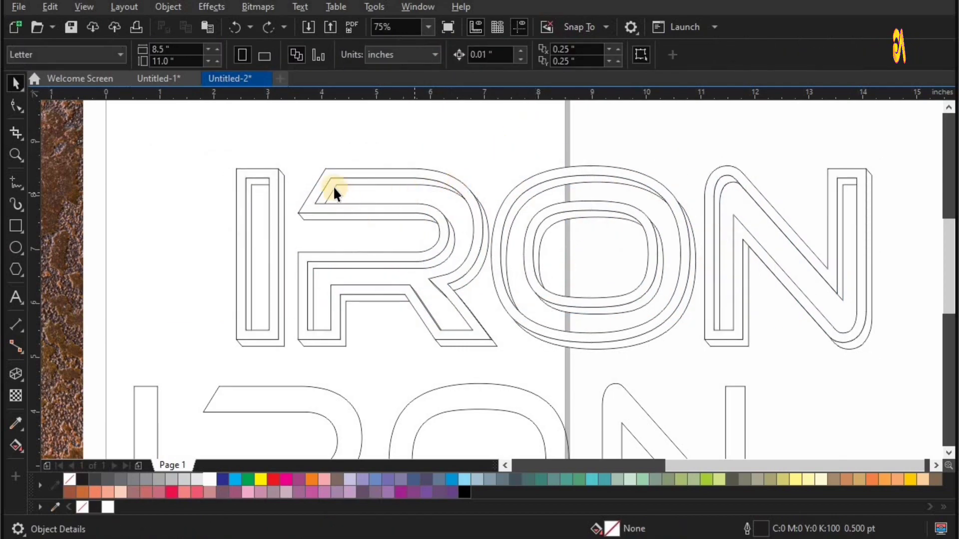
click(358, 199)
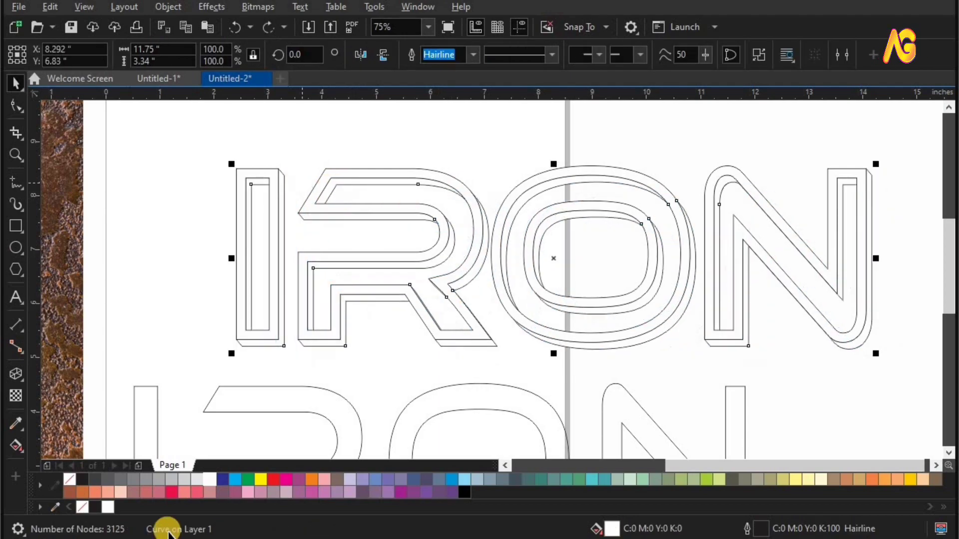
click(82, 480)
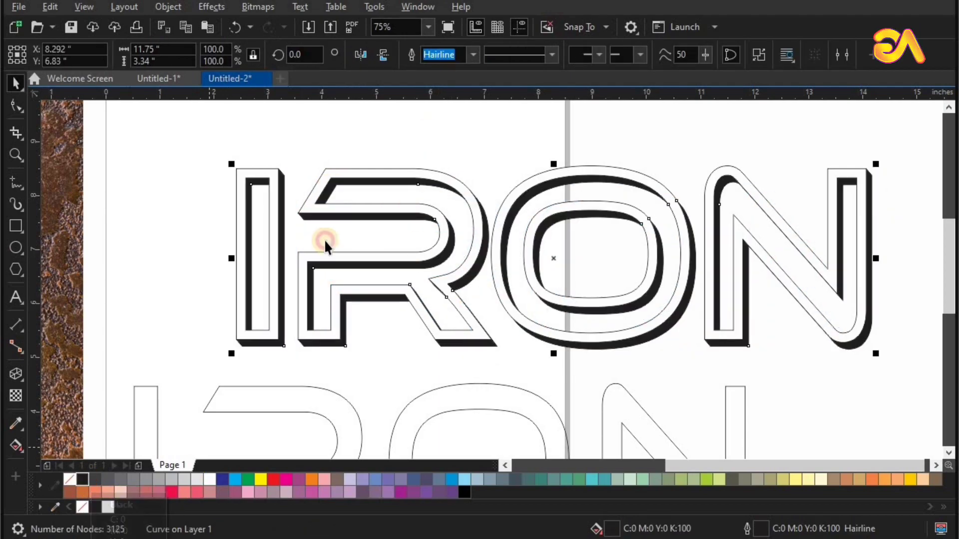
- Move the rust metal image behind the extruded IRON lettering
click(70, 338)
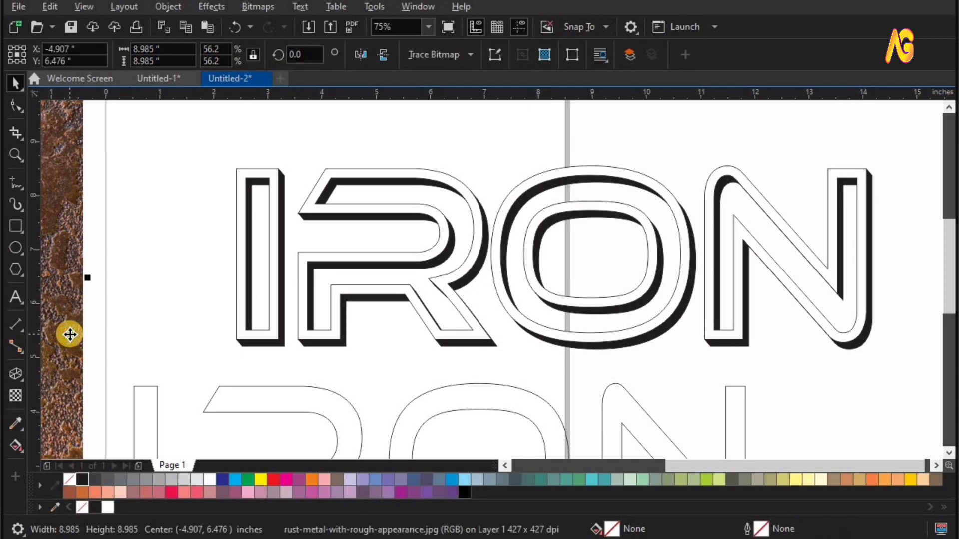
scroll(240, 320, down, 1)
drag(259, 365, 660, 322)
key(z)
key(F3)
drag(562, 190, 821, 380)
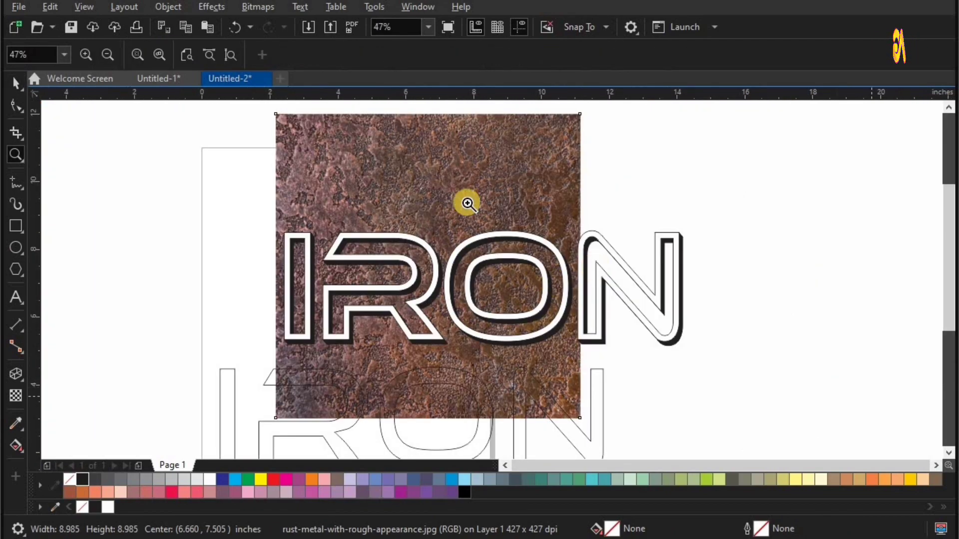
- Resize the rust image to about 12.4 by 3.9 inches so it surrounds the whole IRON lettering
key(space)
drag(427, 109, 428, 214)
key(z)
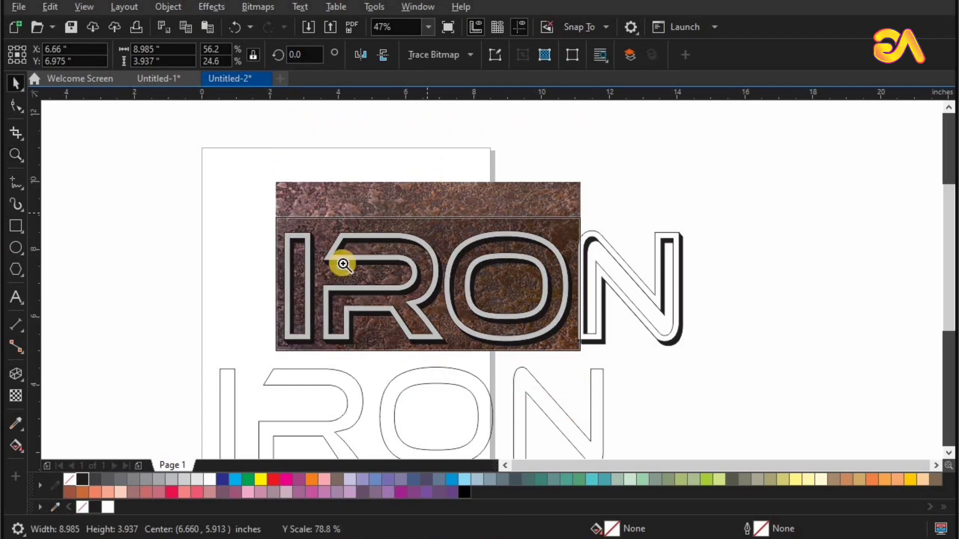
drag(234, 193, 835, 426)
key(space)
drag(567, 239, 743, 268)
click(821, 238)
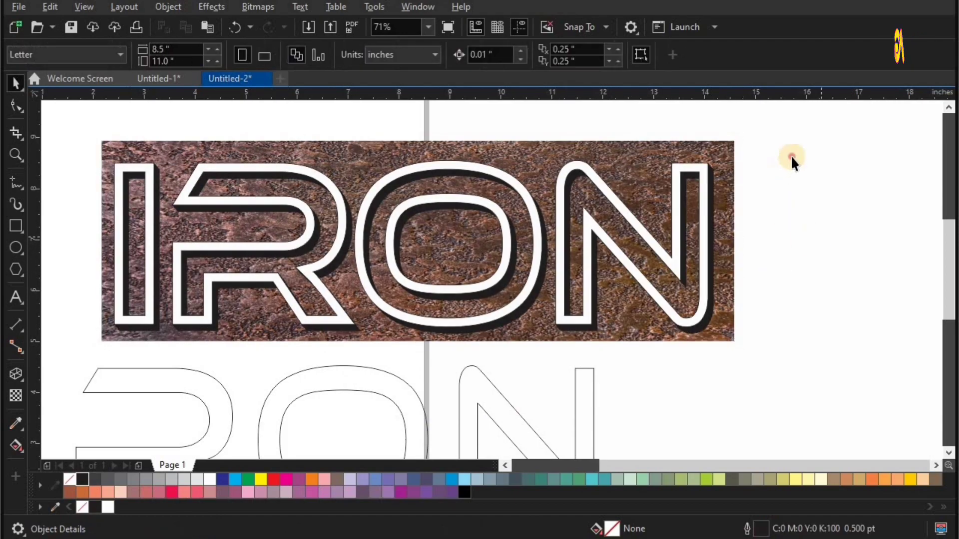
- Group the white lettering with its black sides and align the group's center with the rust image's center
drag(136, 335, 59, 341)
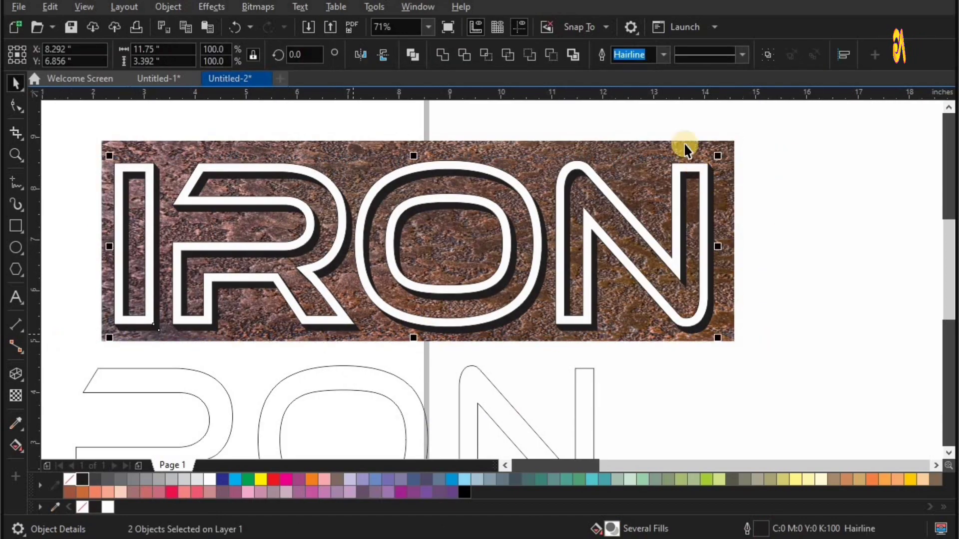
key(ctrl+g)
drag(764, 130, 90, 372)
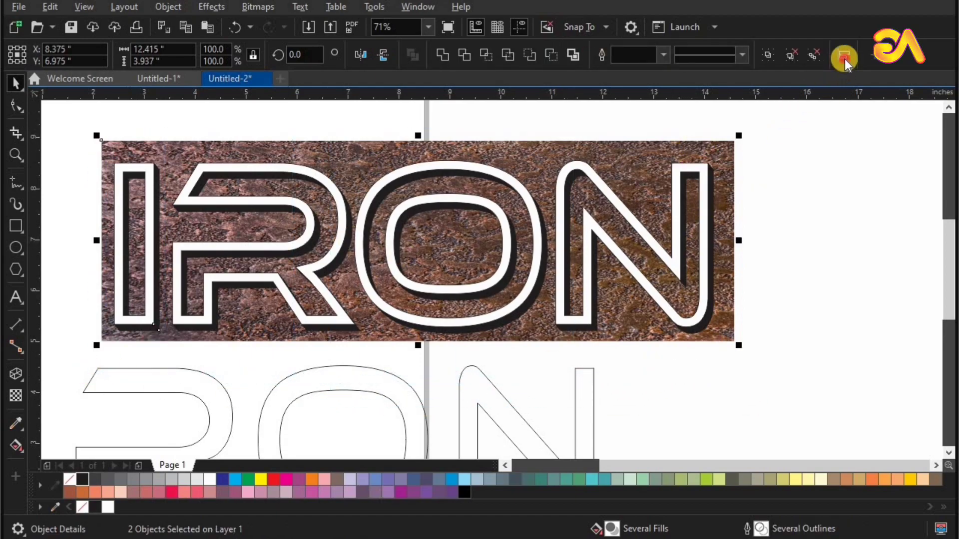
click(844, 59)
click(842, 121)
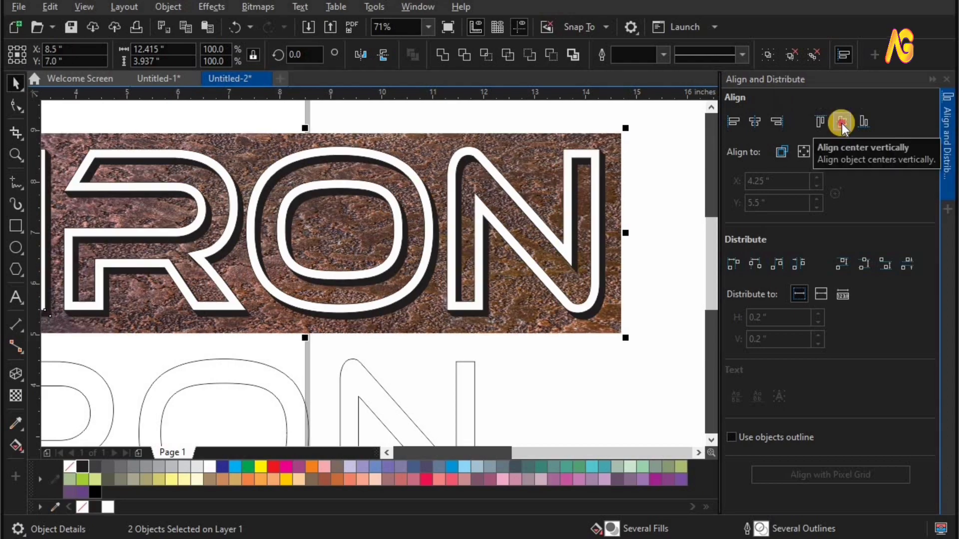
key(Escape)
click(948, 79)
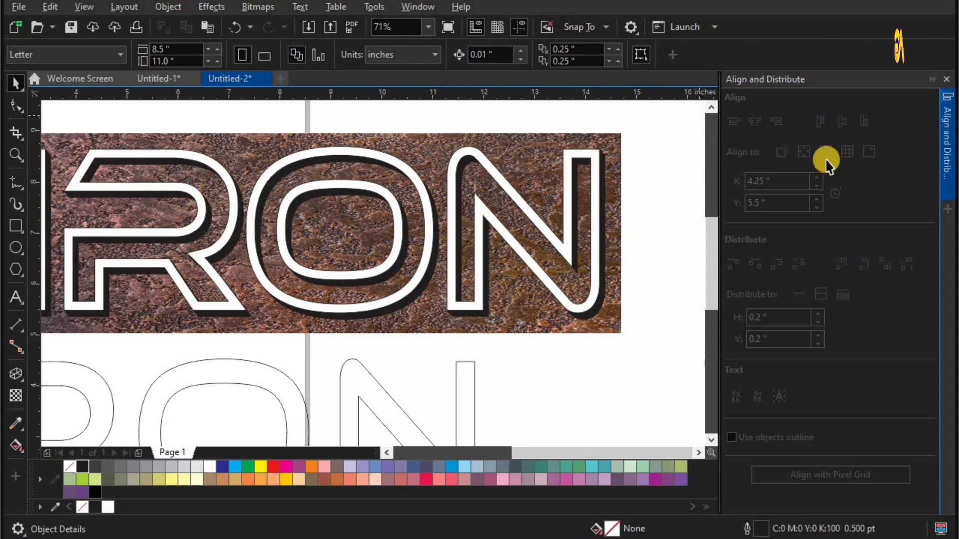
- Copy the resized rust image and paste a duplicate of it in place
right_click(733, 212)
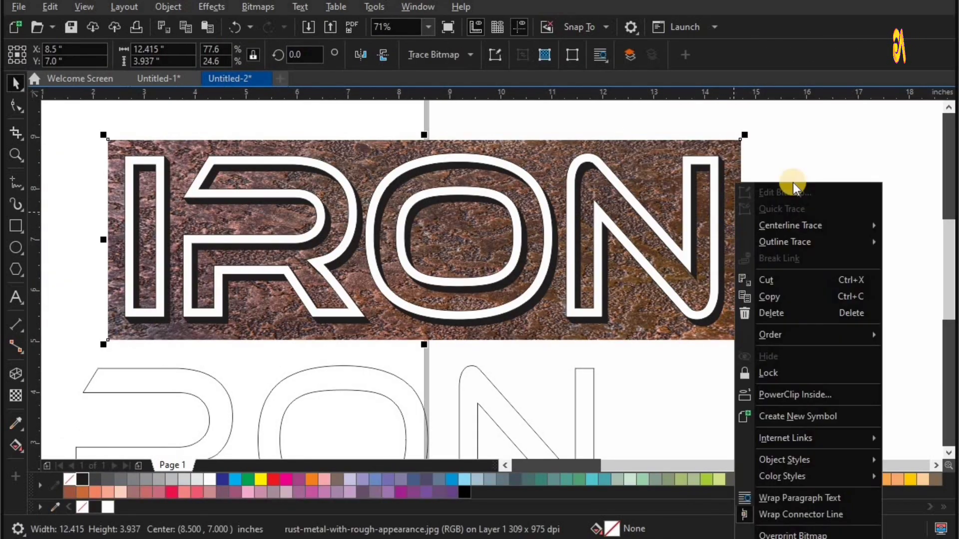
click(775, 298)
right_click(819, 156)
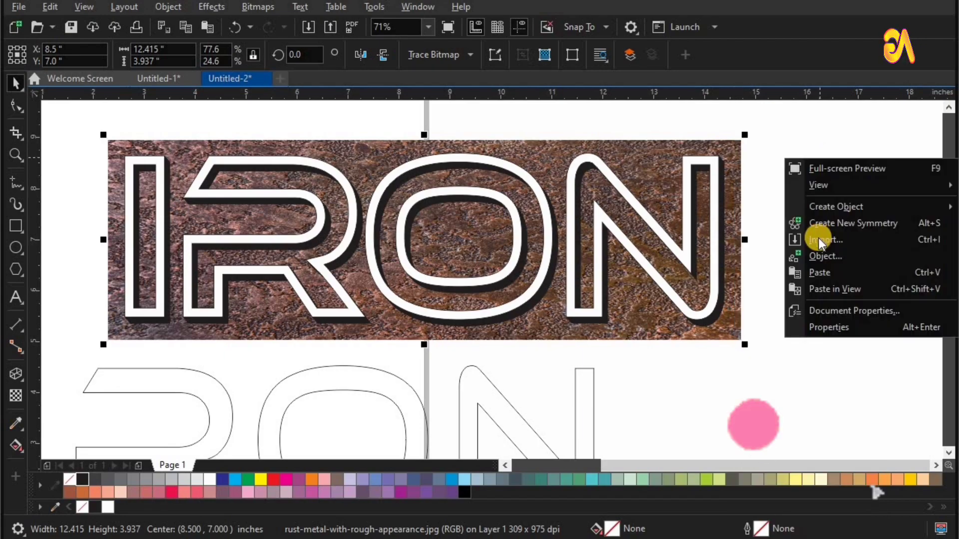
click(820, 272)
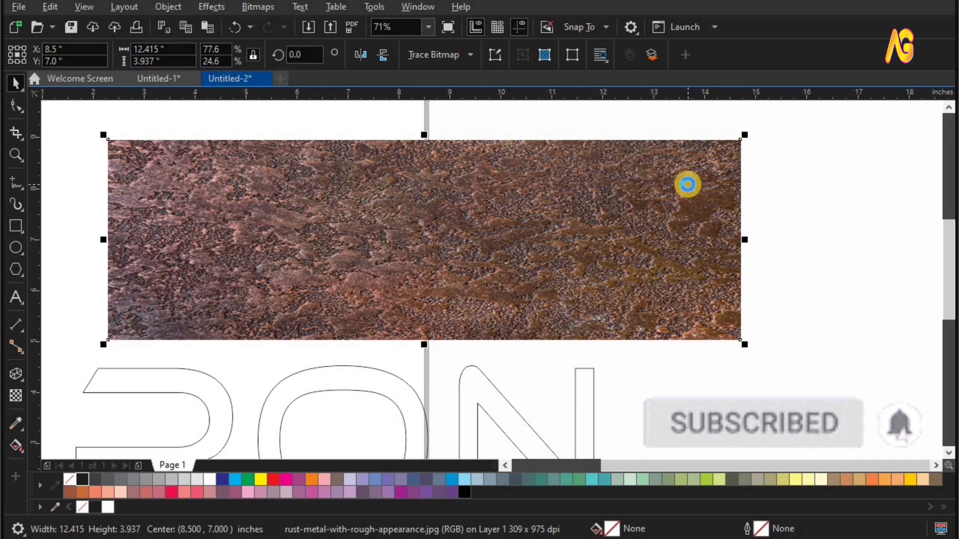
- Send the duplicate rust image to the back and darken the remaining rust image behind the lettering with a Gamma adjustment
key(shift+Page_Down)
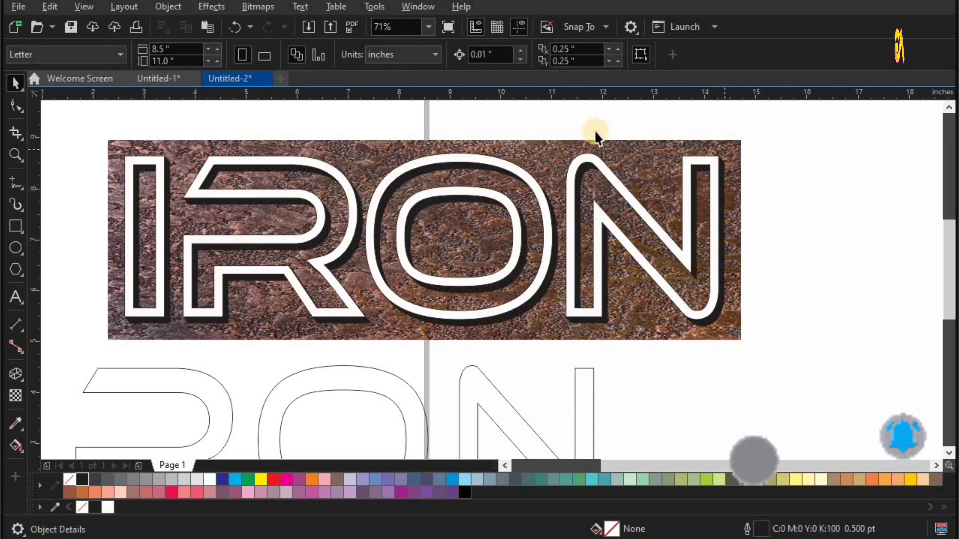
click(596, 144)
click(202, 7)
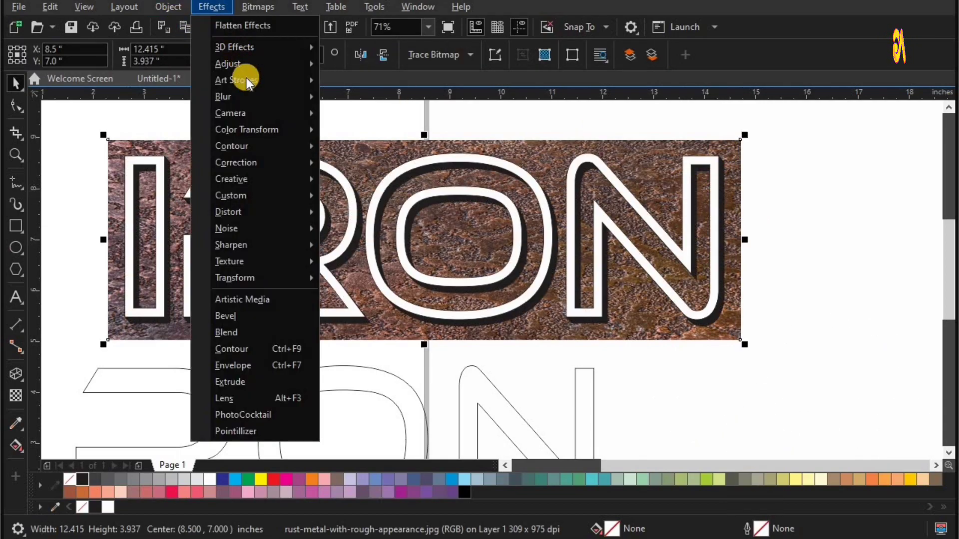
click(244, 67)
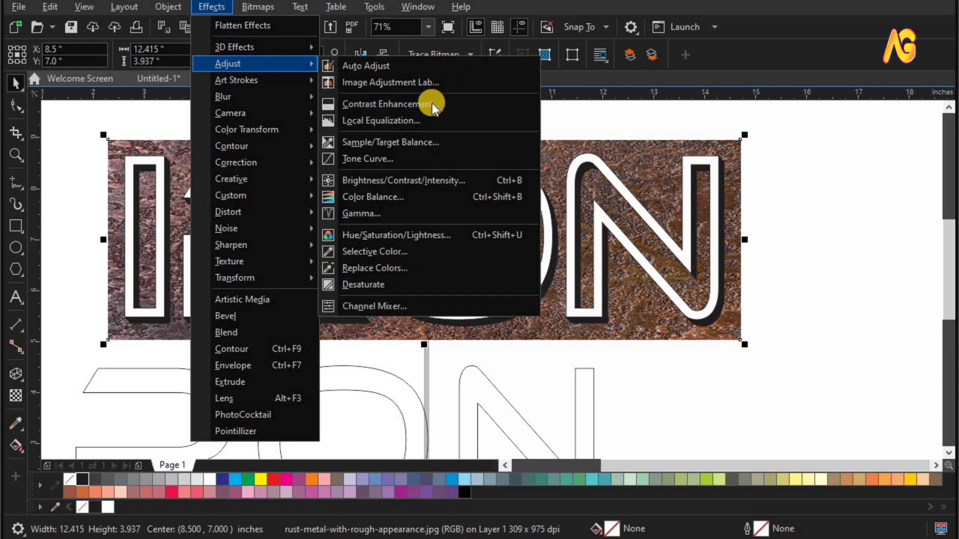
click(392, 268)
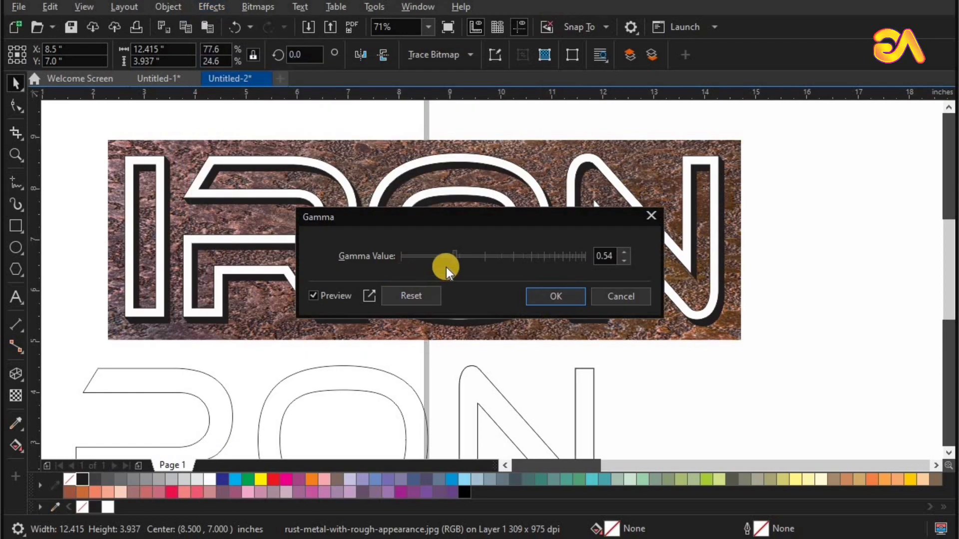
drag(445, 268, 463, 257)
click(547, 303)
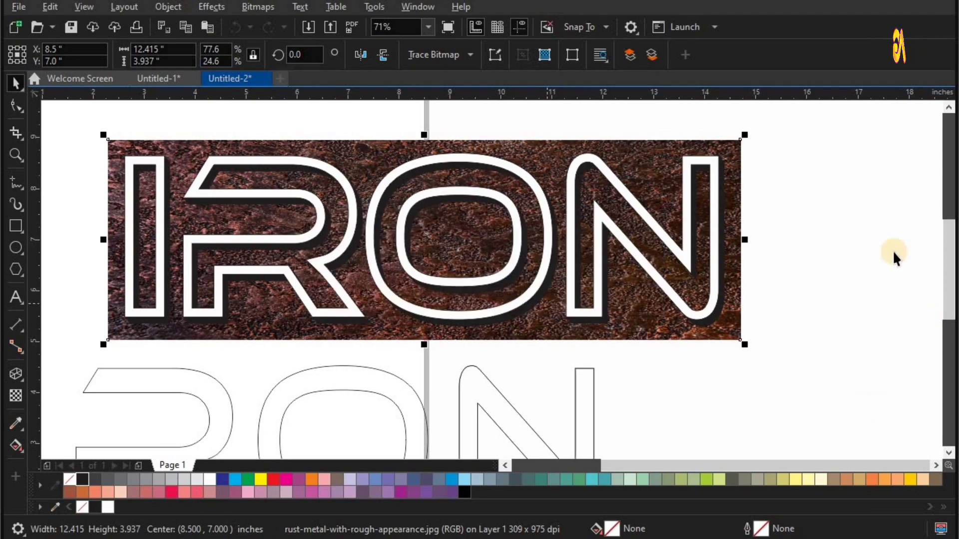
- PowerClip the darkened rust image inside the unfilled IRON outline lettering below
click(764, 207)
click(733, 171)
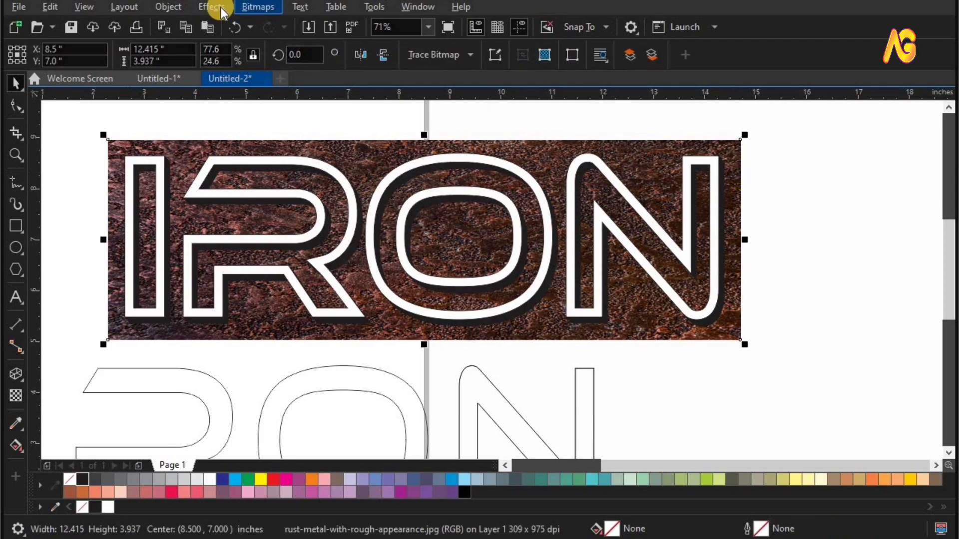
click(169, 7)
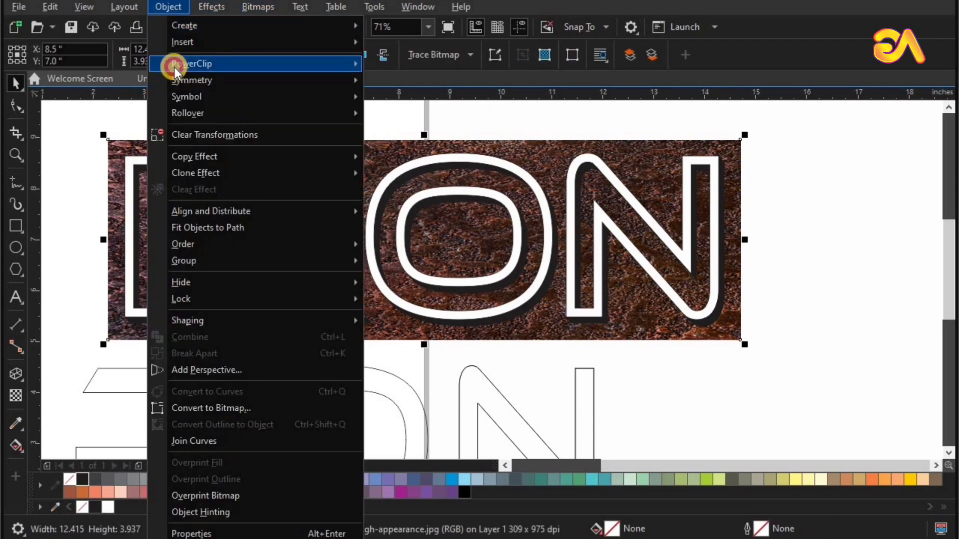
mouse_move(172, 63)
click(426, 65)
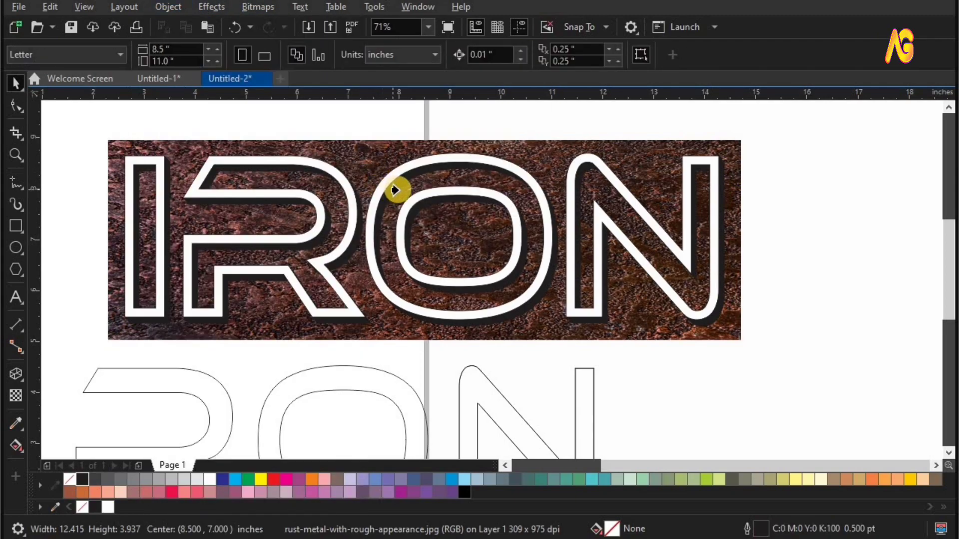
click(366, 375)
- Align the dark rust-filled lettering with the center of the white extruded lettering, horizontally and vertically
key(z)
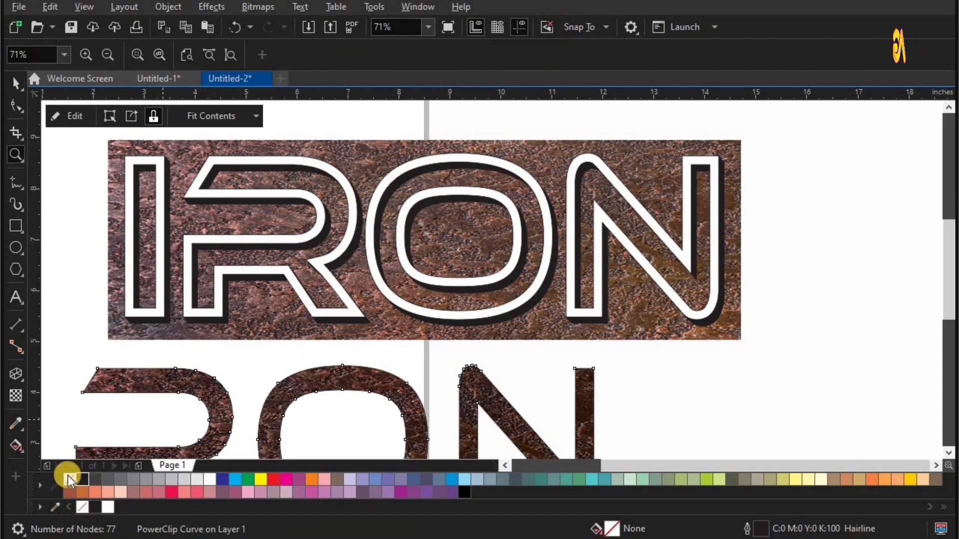
key(space)
key(z)
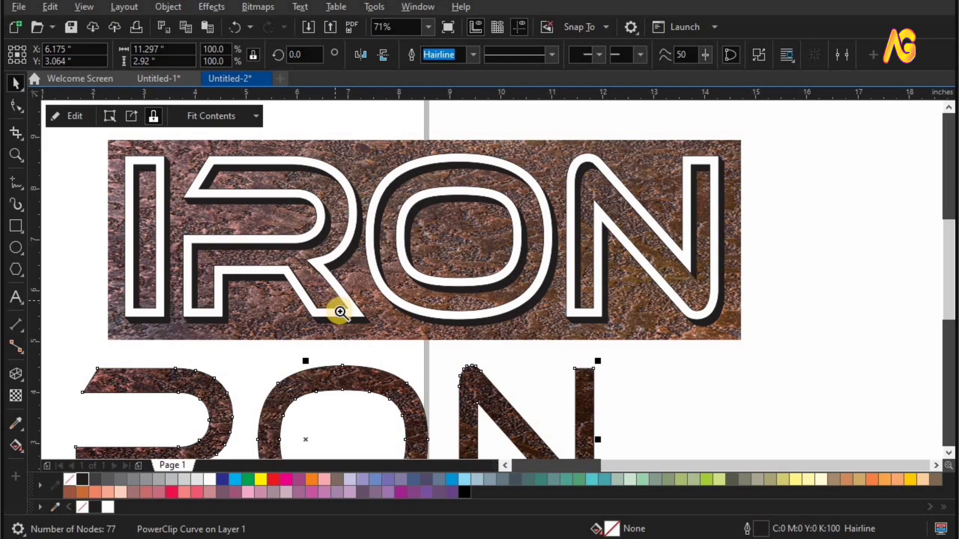
key(space)
shift+click(339, 311)
key(c)
key(e)
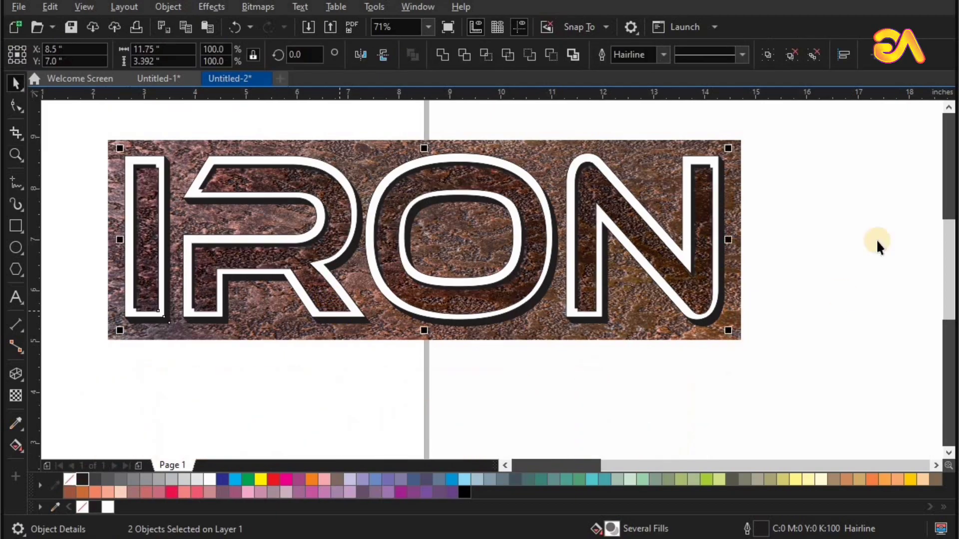
- Send the dark rust-filled lettering to the back and remove its outline
key(Escape)
click(733, 275)
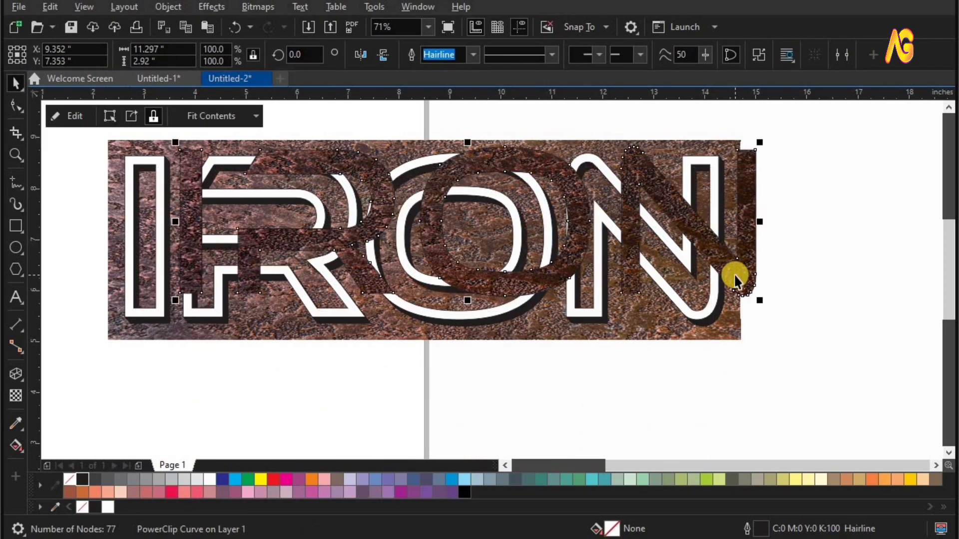
key(shift+Page_Down)
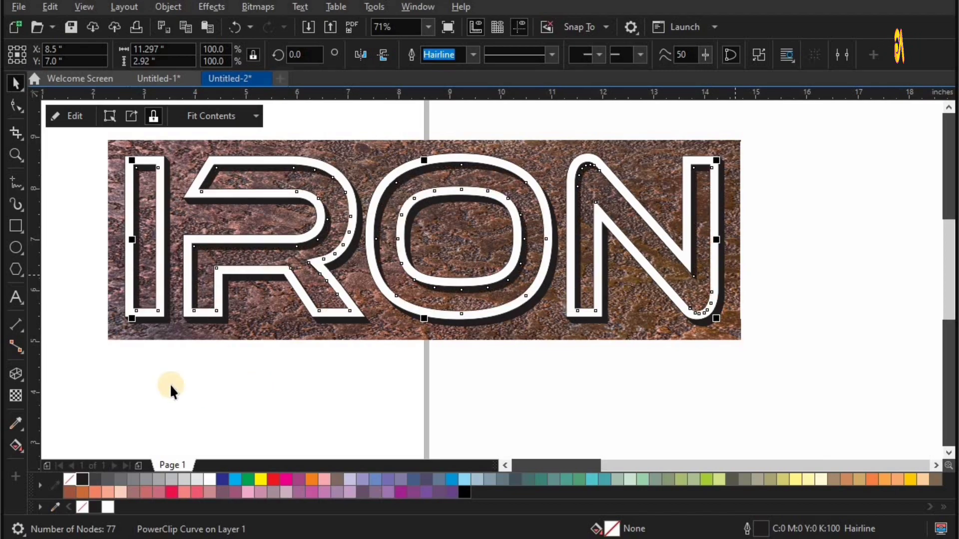
right_click(41, 485)
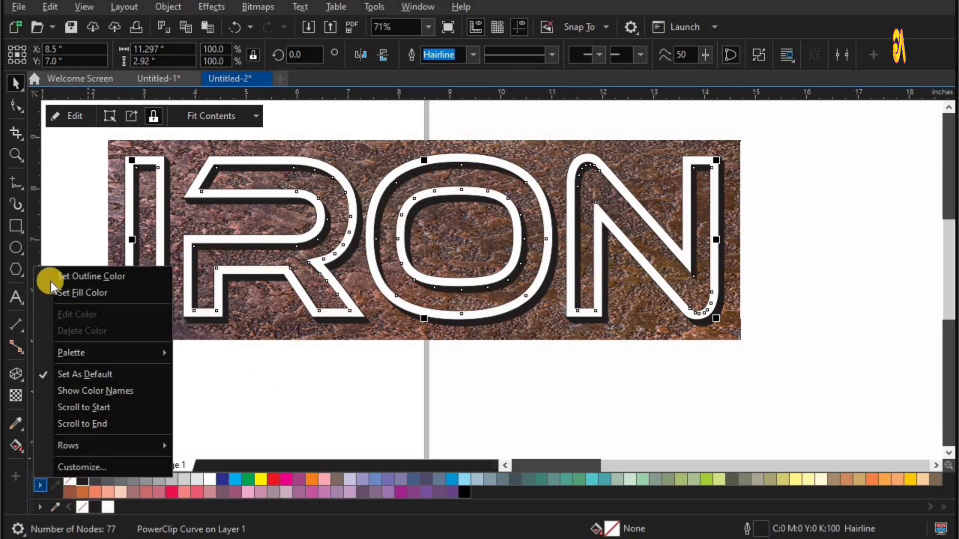
click(64, 278)
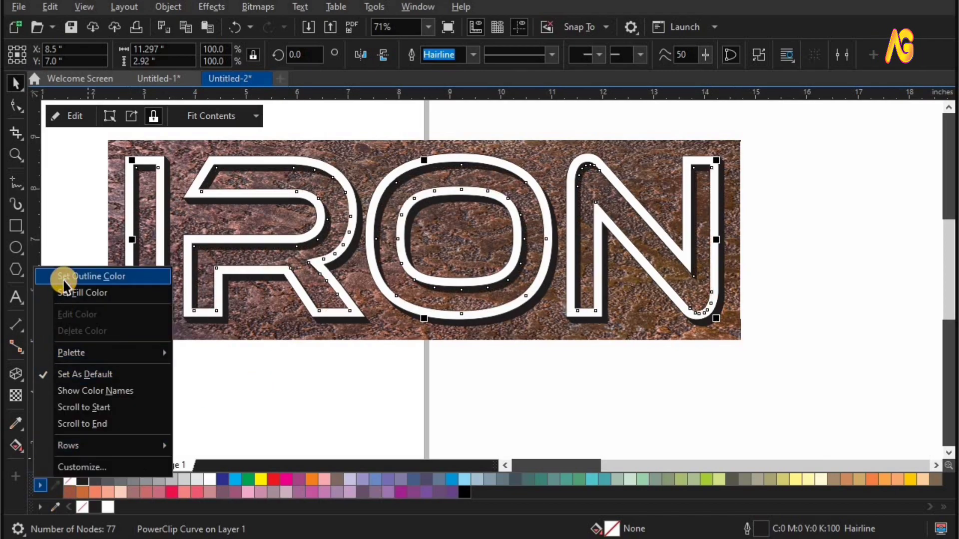
click(749, 149)
- PowerClip the lighter rust image inside the white extruded IRON lettering
click(736, 141)
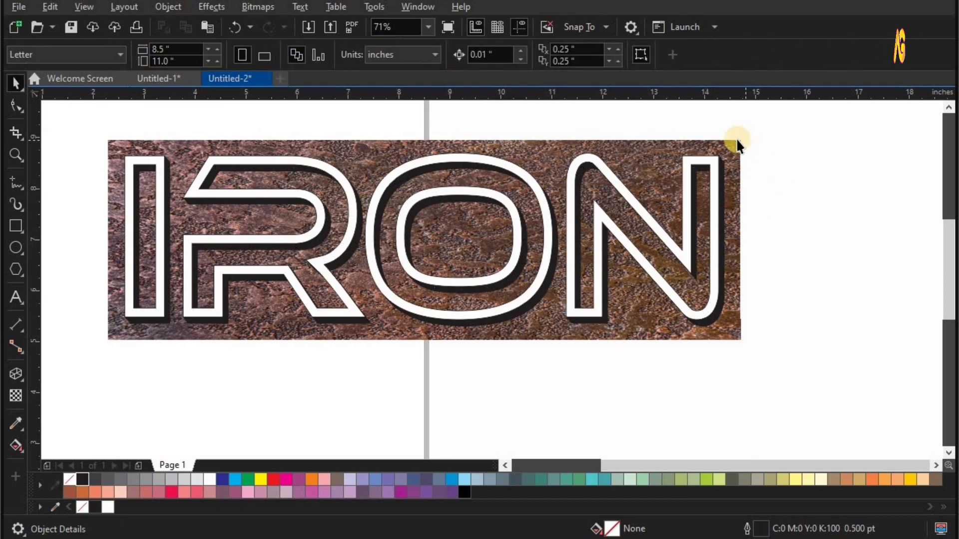
click(213, 8)
mouse_move(168, 7)
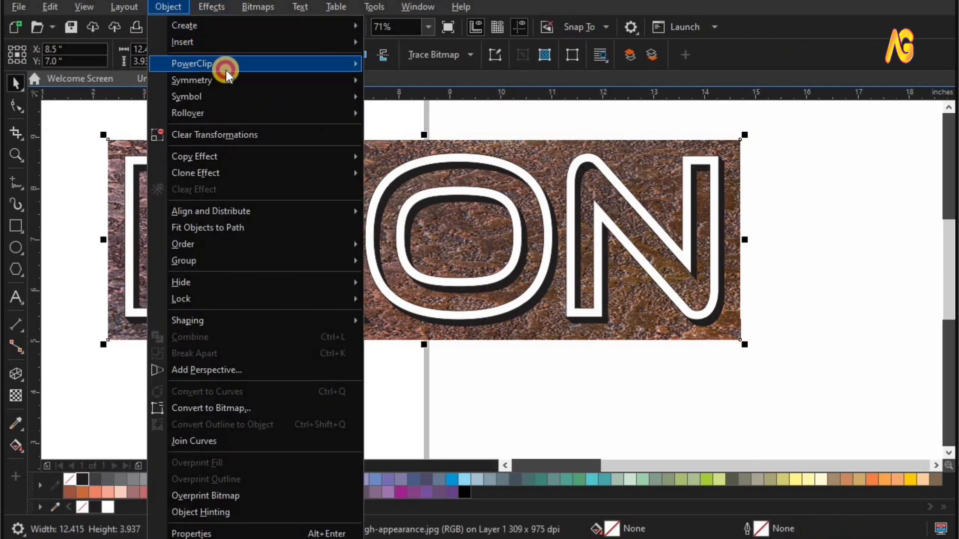
click(404, 65)
click(498, 162)
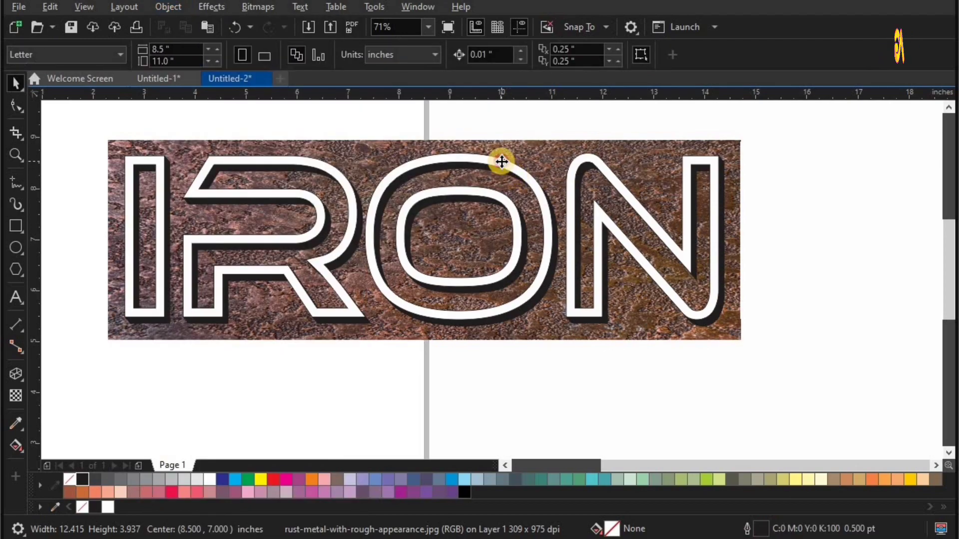
click(320, 241)
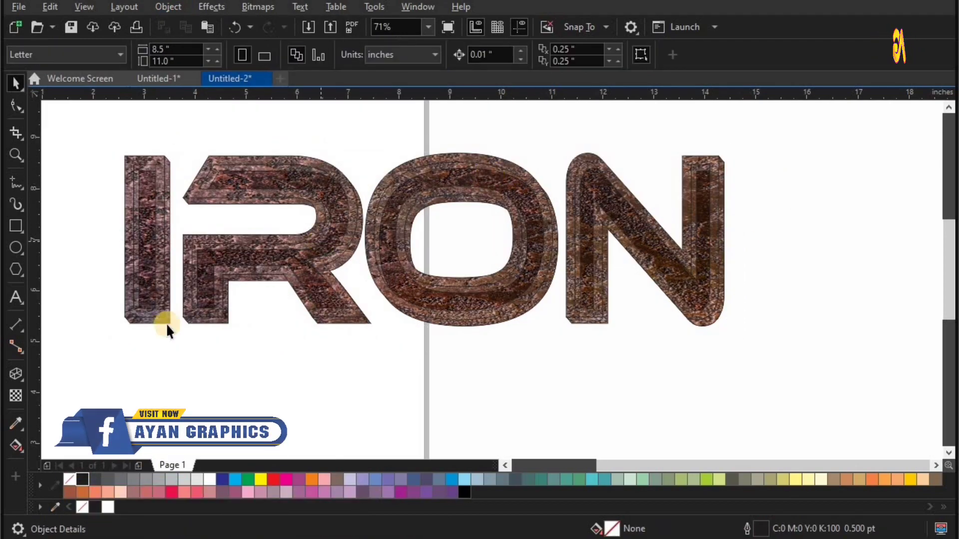
- Select both rust-filled IRON letterings and remove their outlines
drag(769, 385, 85, 145)
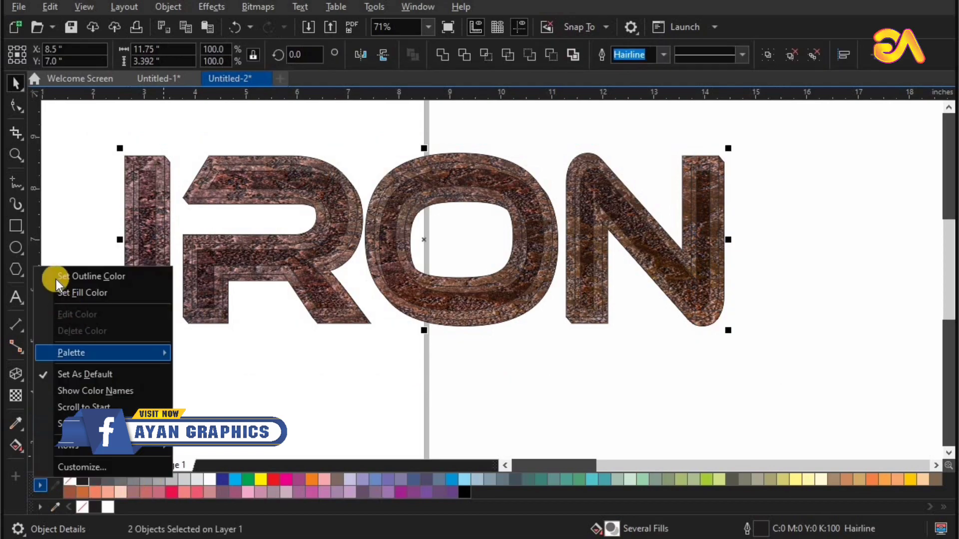
click(55, 280)
click(255, 363)
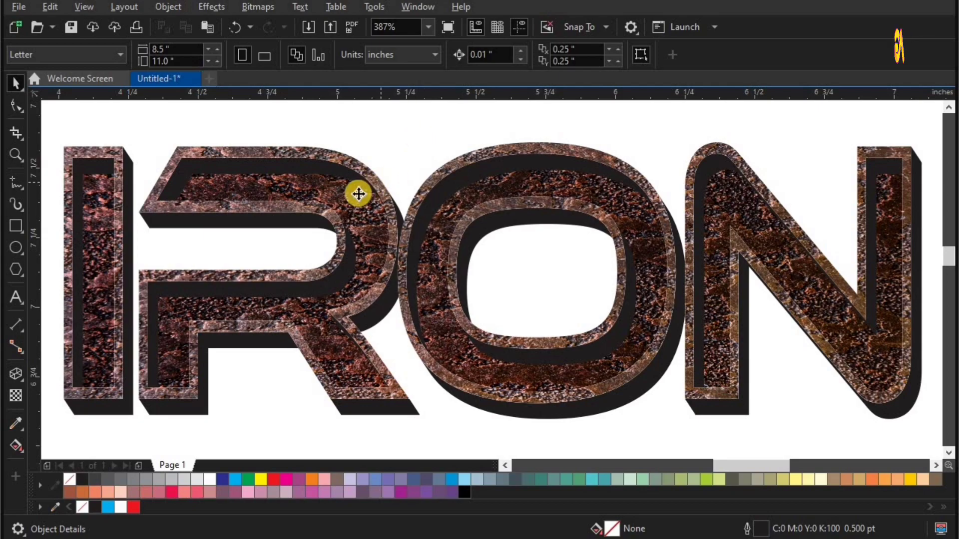
- Edit the rust image clipped inside the inner IRON letters to give it a darker, higher-contrast texture
click(358, 194)
double_click(358, 194)
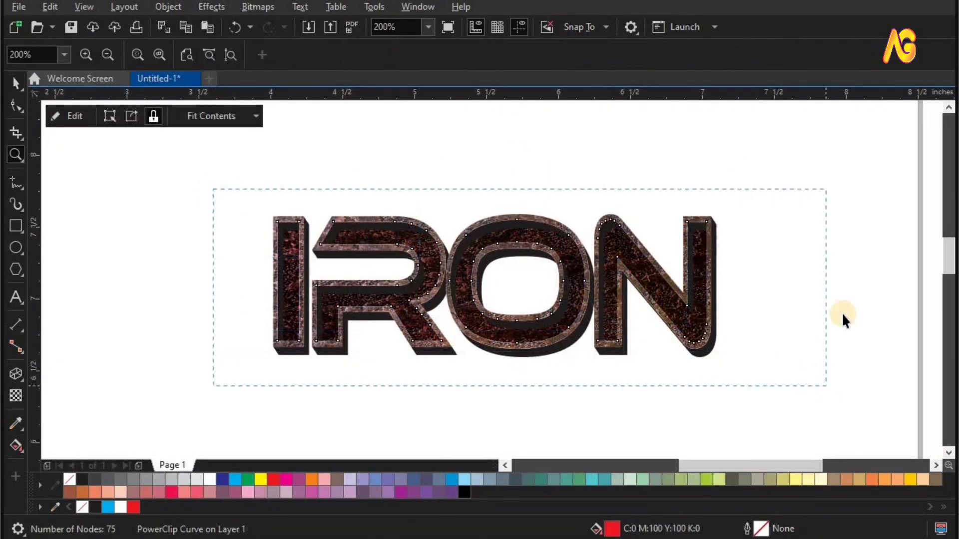
drag(213, 190, 826, 386)
click(844, 307)
key(F4)
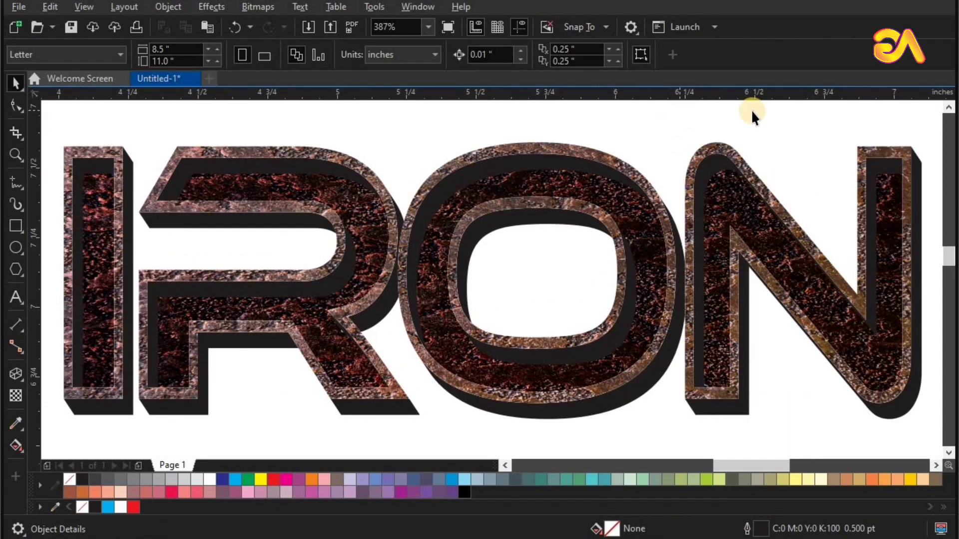